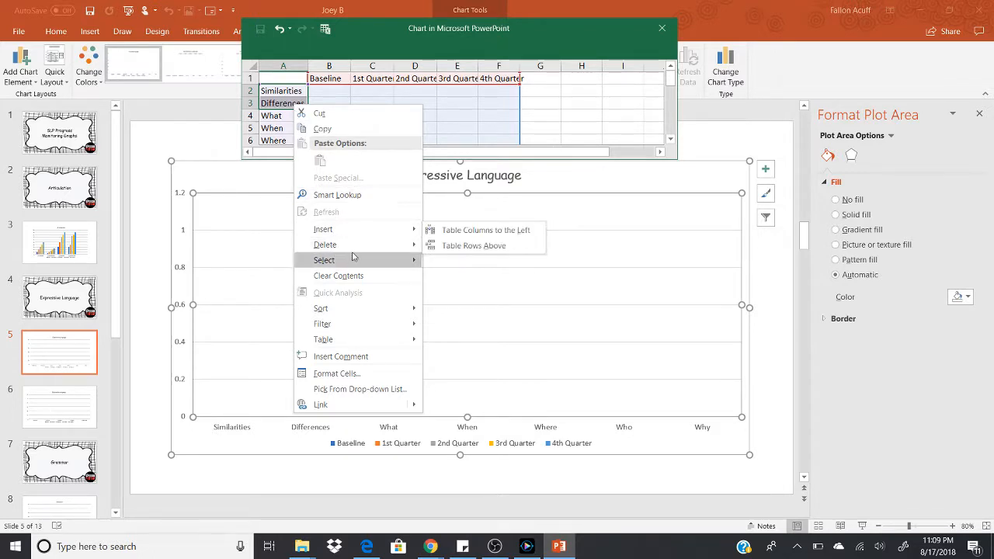
Step: Delete the Similarities and Differences rows from the chart's data table
{"action": "mouse_move", "coordinate": [369, 250]}
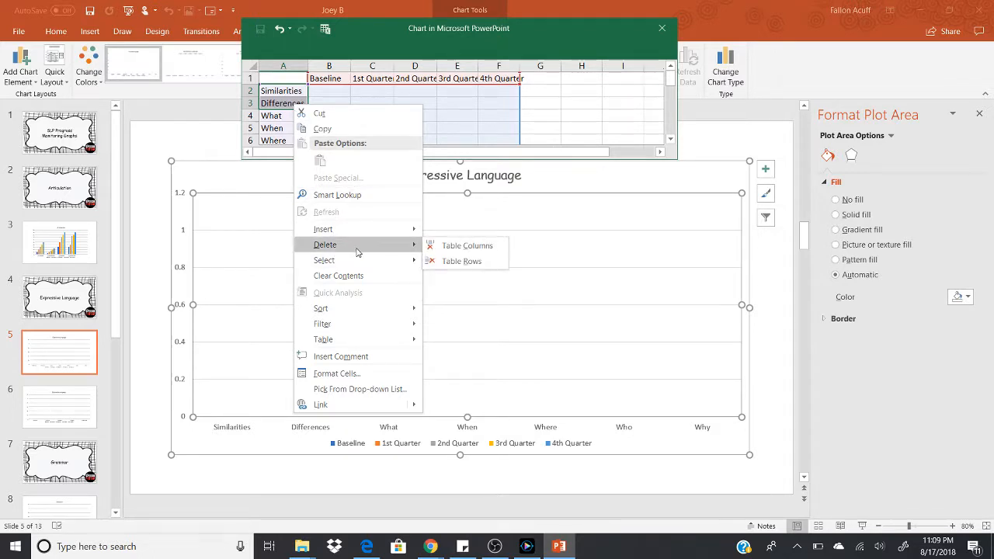
{"action": "left_click", "coordinate": [457, 261]}
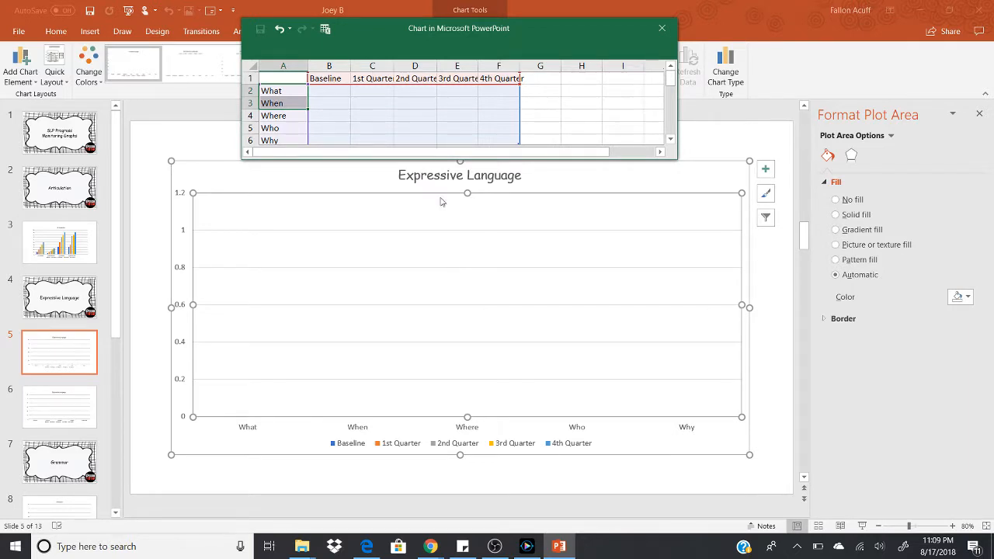
Step: Fill the What row with 20 for Baseline and 40, 60, 70 and 80 for the 1st to 4th Quarters
{"action": "left_click", "coordinate": [326, 92]}
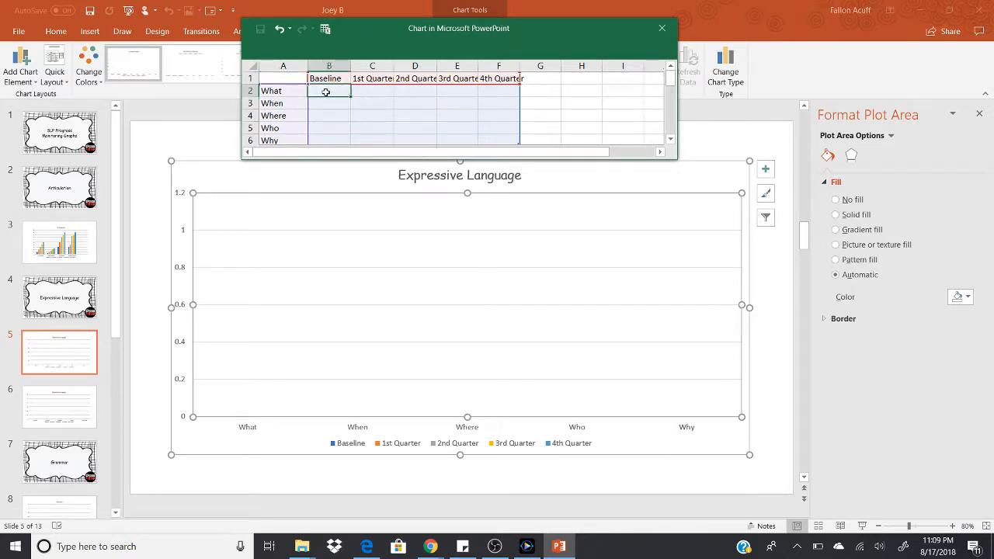
{"action": "double_click", "coordinate": [325, 91]}
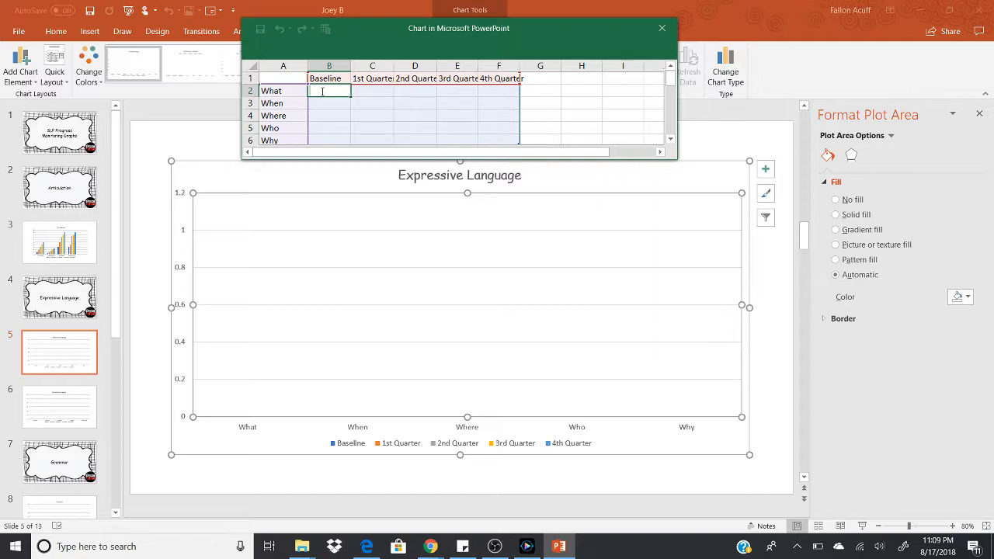
{"action": "type", "text": "20"}
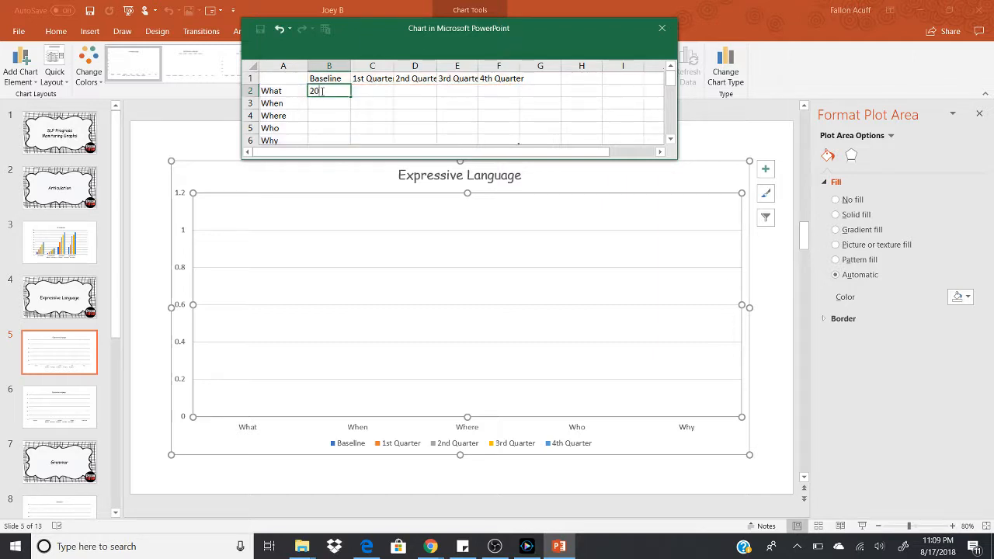
{"action": "key", "text": "Tab"}
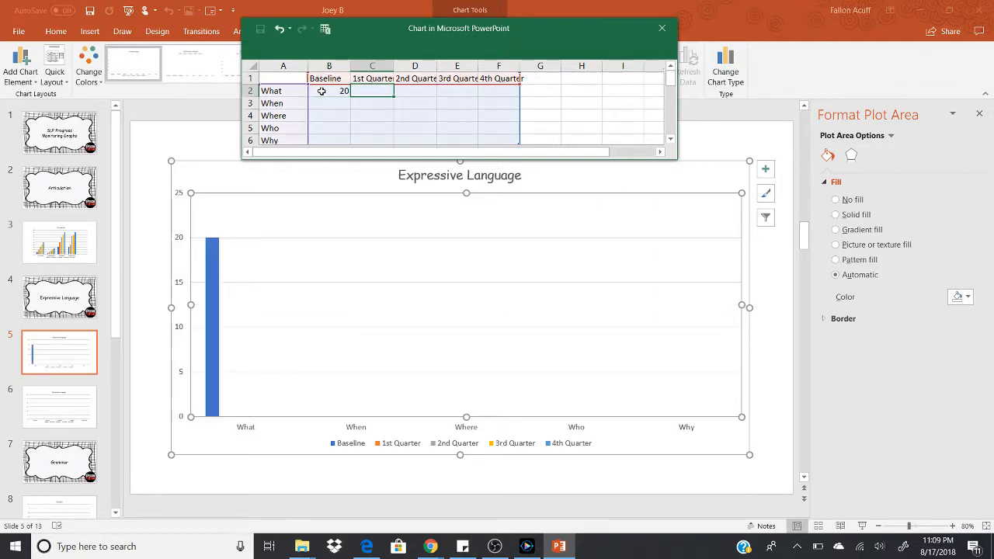
{"action": "type", "text": "40"}
{"action": "key", "text": "Tab"}
{"action": "type", "text": "60"}
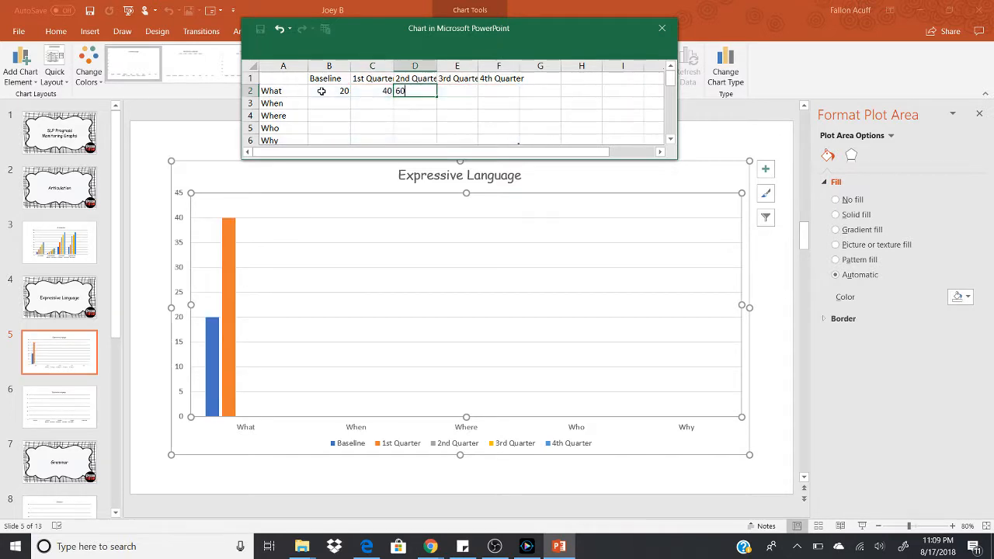
{"action": "key", "text": "Tab"}
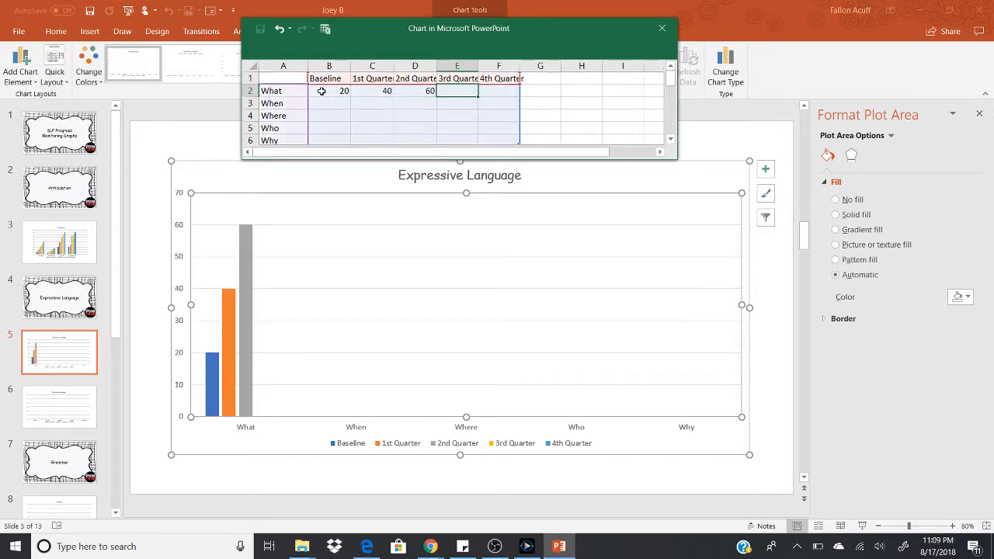
{"action": "type", "text": "70"}
{"action": "key", "text": "Tab"}
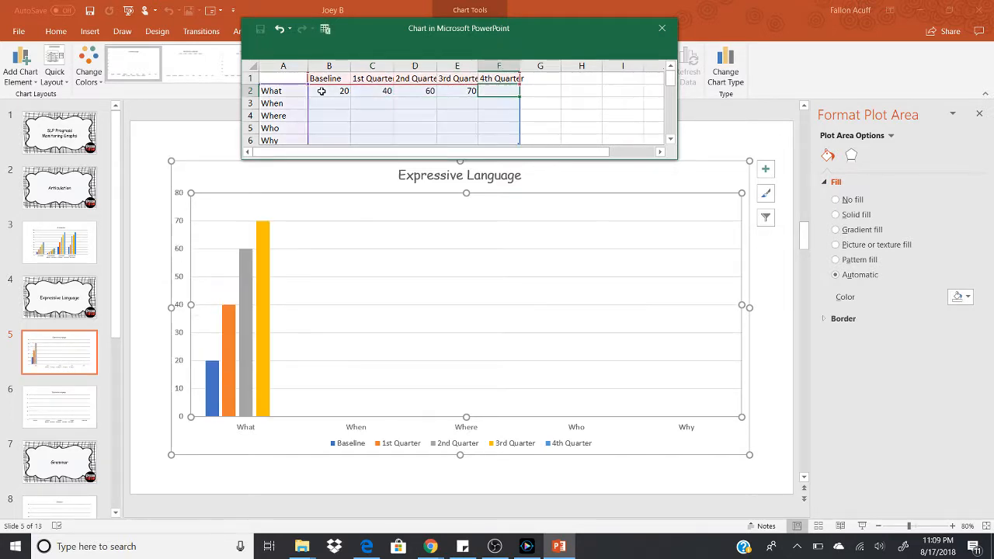
{"action": "type", "text": "80"}
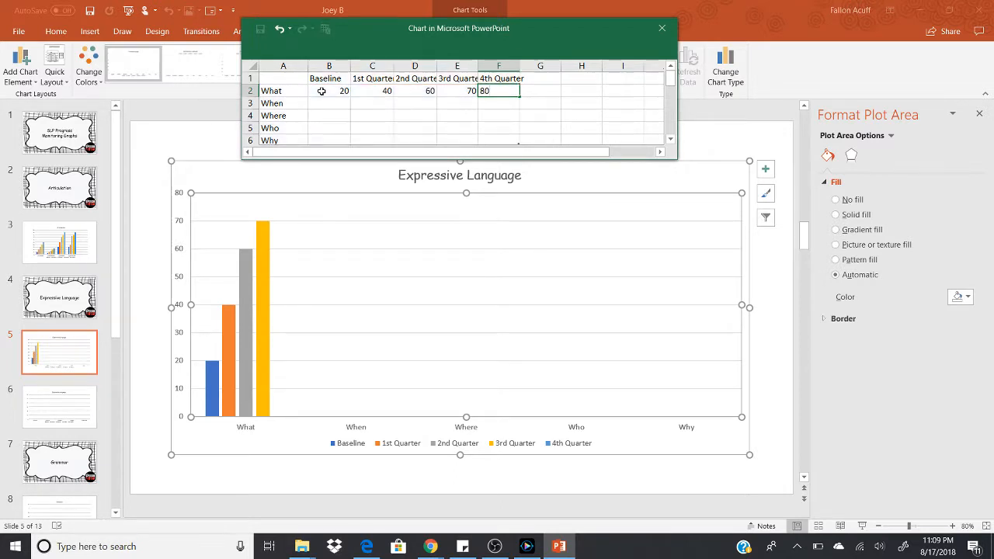
{"action": "key", "text": "Return"}
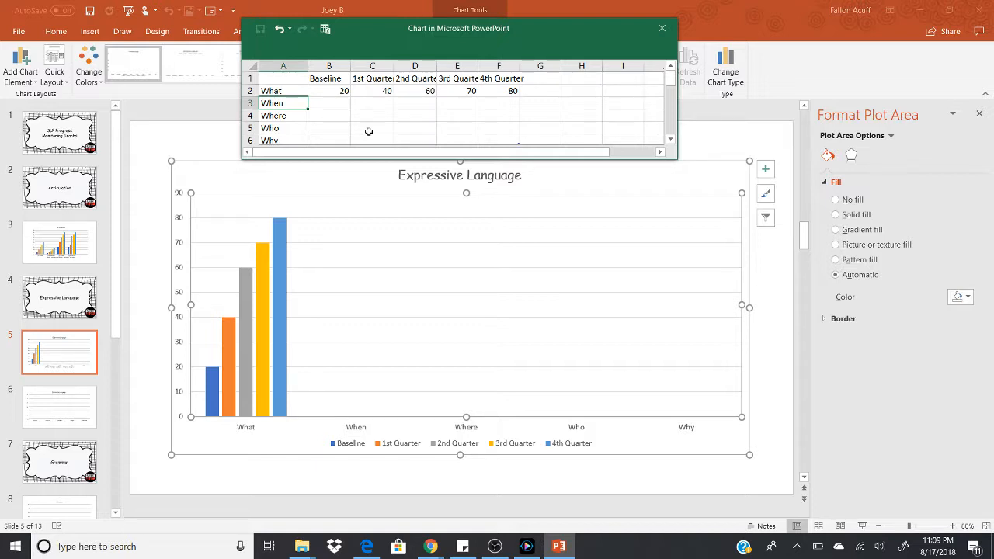
Step: Replace the Baseline column header in B1 with the date 1/15/2018
{"action": "double_click", "coordinate": [329, 78]}
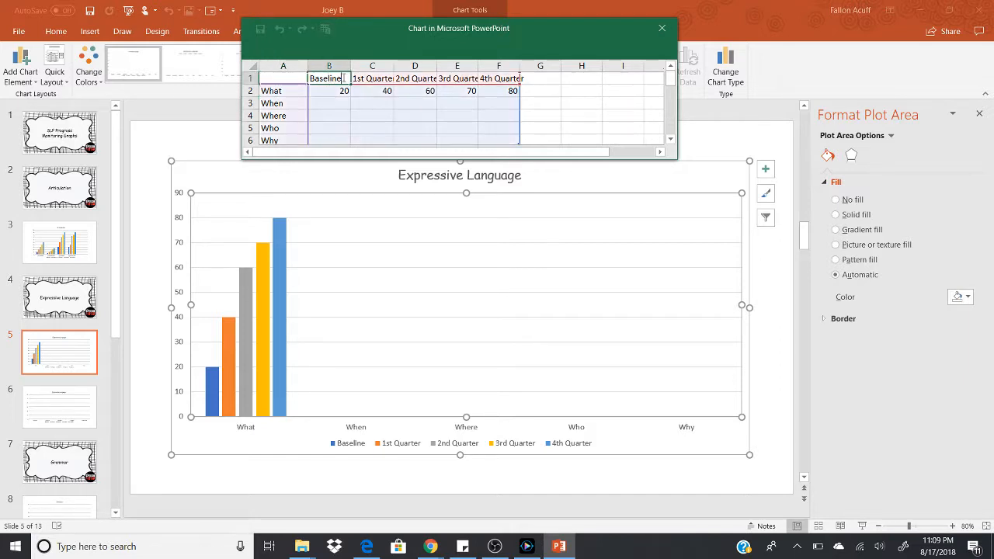
{"action": "key", "text": "BackSpace"}
{"action": "key", "text": "BackSpace"}
{"action": "key", "text": "BackSpace"}
{"action": "key", "text": "BackSpace"}
{"action": "key", "text": "BackSpace"}
{"action": "key", "text": "BackSpace"}
{"action": "key", "text": "BackSpace"}
{"action": "key", "text": "BackSpace"}
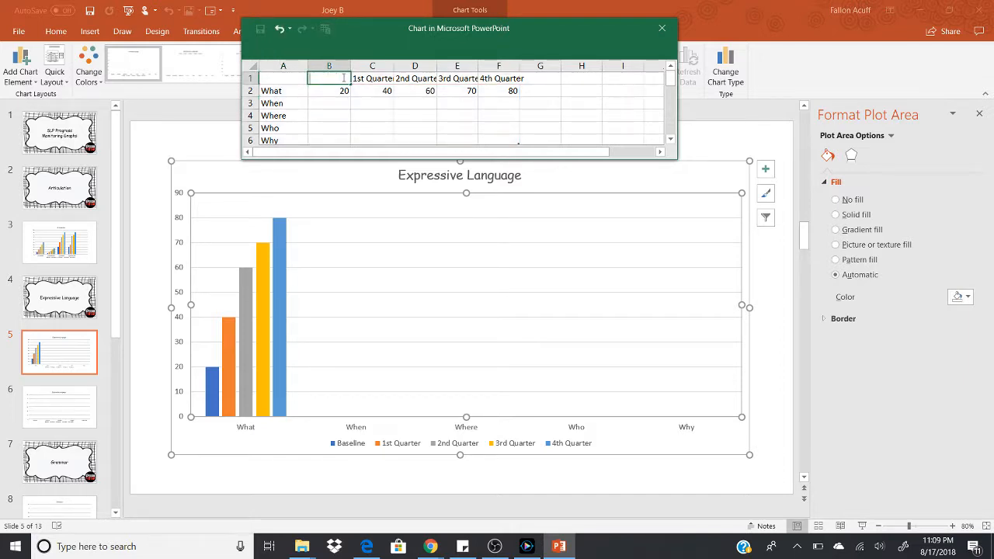
{"action": "type", "text": "1/"}
{"action": "type", "text": "15"}
{"action": "type", "text": "/20"}
{"action": "type", "text": "18"}
Step: Replace the 1st Quarter column header in C1 with the date 2/15/2018
{"action": "left_click", "coordinate": [376, 78]}
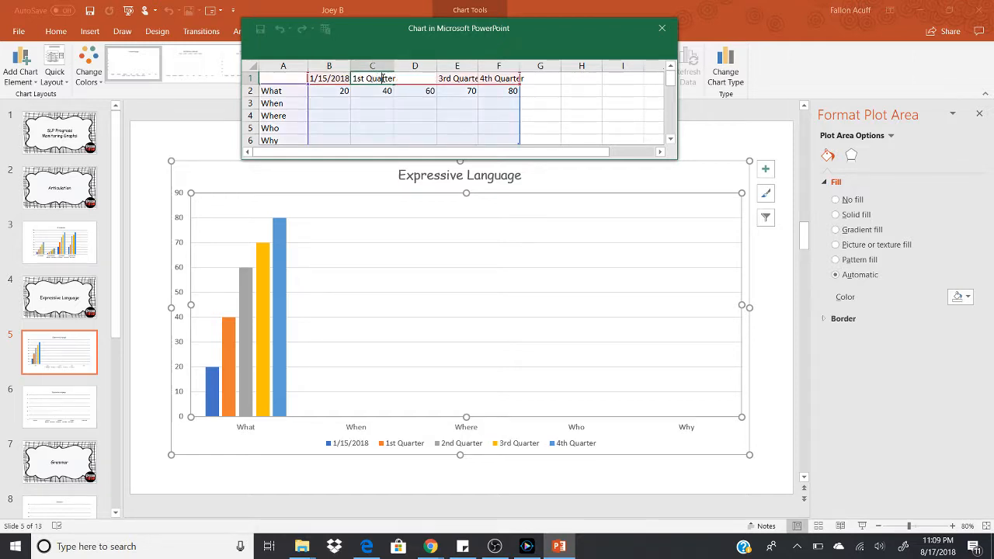
{"action": "key", "text": "BackSpace"}
{"action": "key", "text": "BackSpace"}
{"action": "key", "text": "BackSpace"}
{"action": "key", "text": "BackSpace"}
{"action": "key", "text": "BackSpace"}
{"action": "key", "text": "BackSpace"}
{"action": "key", "text": "BackSpace"}
{"action": "key", "text": "BackSpace"}
{"action": "key", "text": "BackSpace"}
{"action": "key", "text": "BackSpace"}
{"action": "key", "text": "BackSpace"}
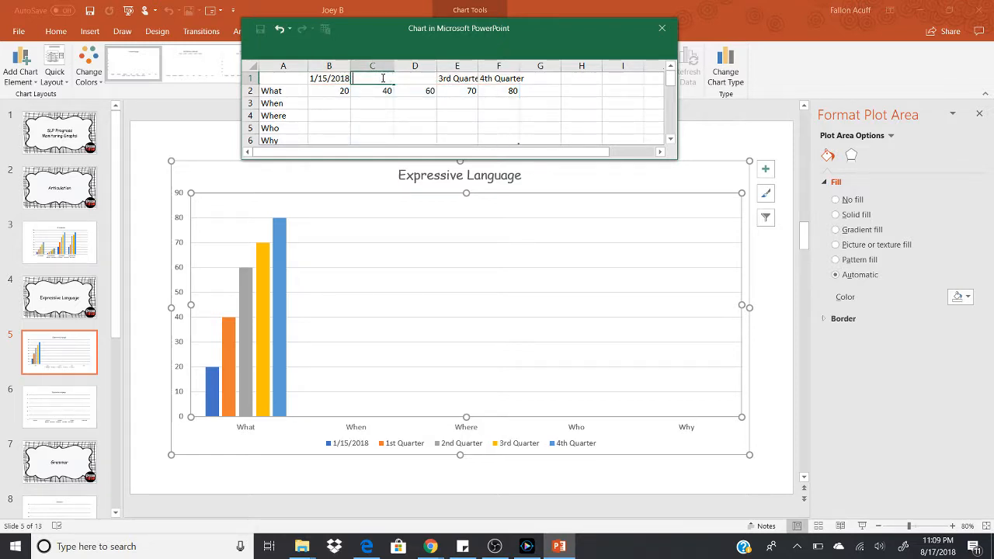
{"action": "type", "text": "2/15/201"}
{"action": "type", "text": "8"}
Step: Replace the 2nd Quarter column header in D1 with the date 3/15/2018
{"action": "double_click", "coordinate": [424, 79]}
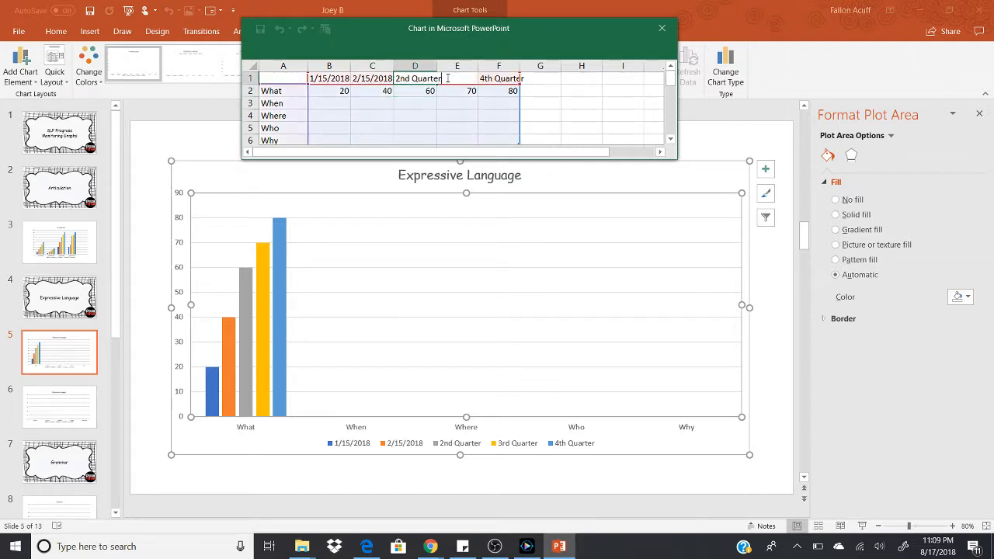
{"action": "key", "text": "BackSpace"}
{"action": "key", "text": "BackSpace"}
{"action": "key", "text": "BackSpace"}
{"action": "key", "text": "BackSpace"}
{"action": "key", "text": "BackSpace"}
{"action": "key", "text": "BackSpace"}
{"action": "key", "text": "BackSpace"}
{"action": "key", "text": "BackSpace"}
{"action": "key", "text": "BackSpace"}
{"action": "key", "text": "BackSpace"}
{"action": "key", "text": "BackSpace"}
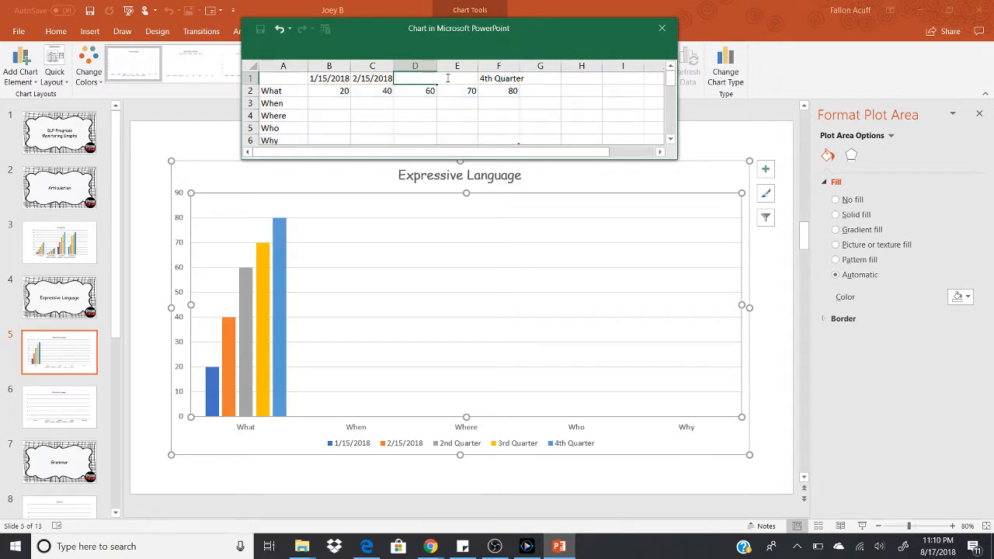
{"action": "type", "text": "3/"}
{"action": "type", "text": "15/"}
{"action": "type", "text": "2018"}
Step: Replace the 3rd Quarter column header in E1 with the date 4/15/2018
{"action": "left_click", "coordinate": [463, 88]}
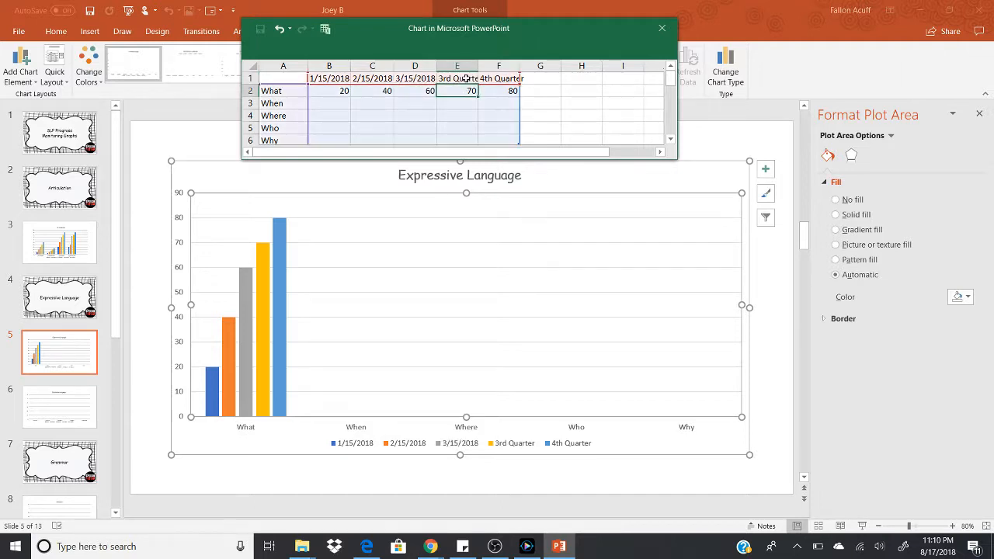
{"action": "double_click", "coordinate": [466, 79]}
{"action": "key", "text": "BackSpace"}
{"action": "key", "text": "BackSpace"}
{"action": "key", "text": "BackSpace"}
{"action": "key", "text": "BackSpace"}
{"action": "key", "text": "BackSpace"}
{"action": "key", "text": "BackSpace"}
{"action": "key", "text": "BackSpace"}
{"action": "key", "text": "BackSpace"}
{"action": "key", "text": "BackSpace"}
{"action": "key", "text": "BackSpace"}
{"action": "key", "text": "BackSpace"}
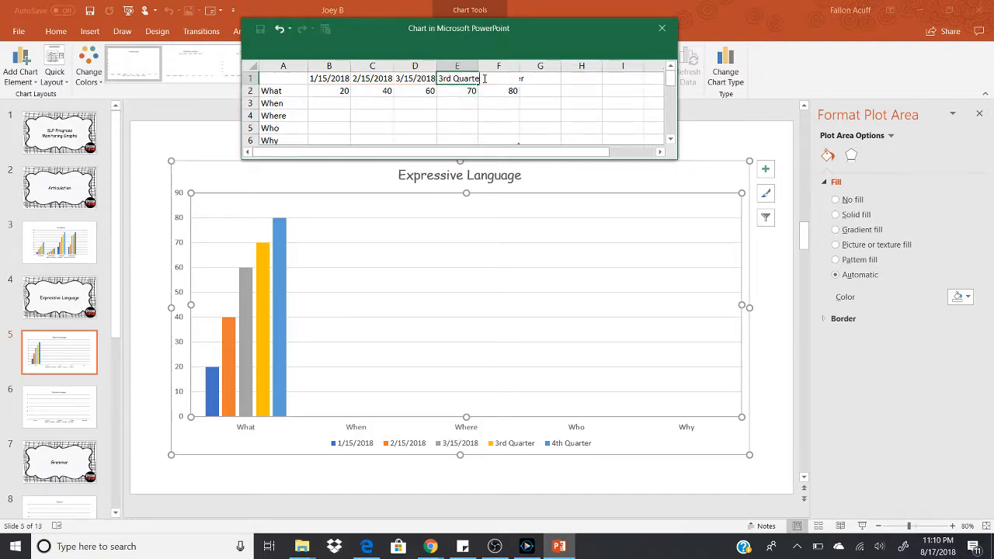
{"action": "type", "text": "4/"}
{"action": "type", "text": "15/"}
{"action": "type", "text": "2018"}
Step: Replace the 4th Quarter column header in F1 with the date 5/15/2018
{"action": "left_click", "coordinate": [504, 79]}
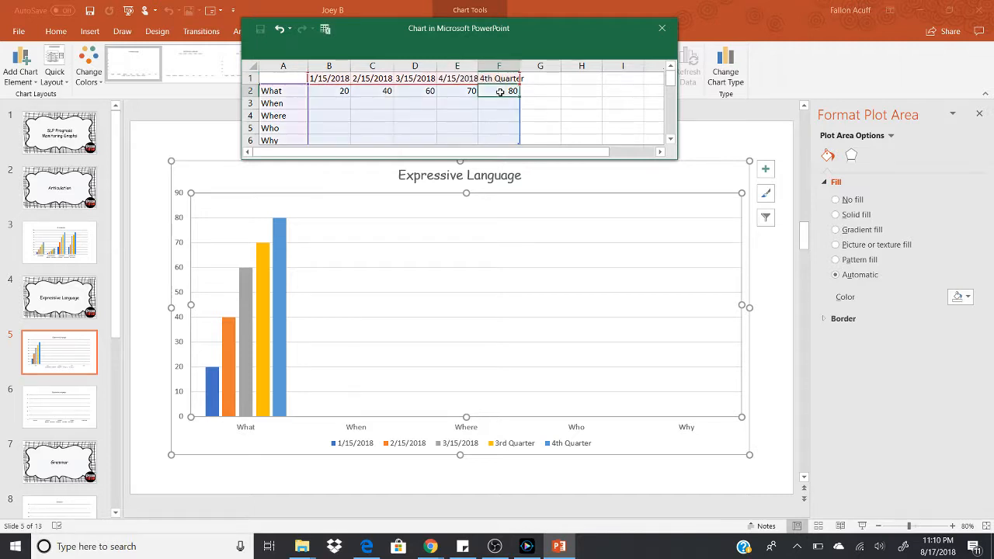
{"action": "double_click", "coordinate": [506, 78]}
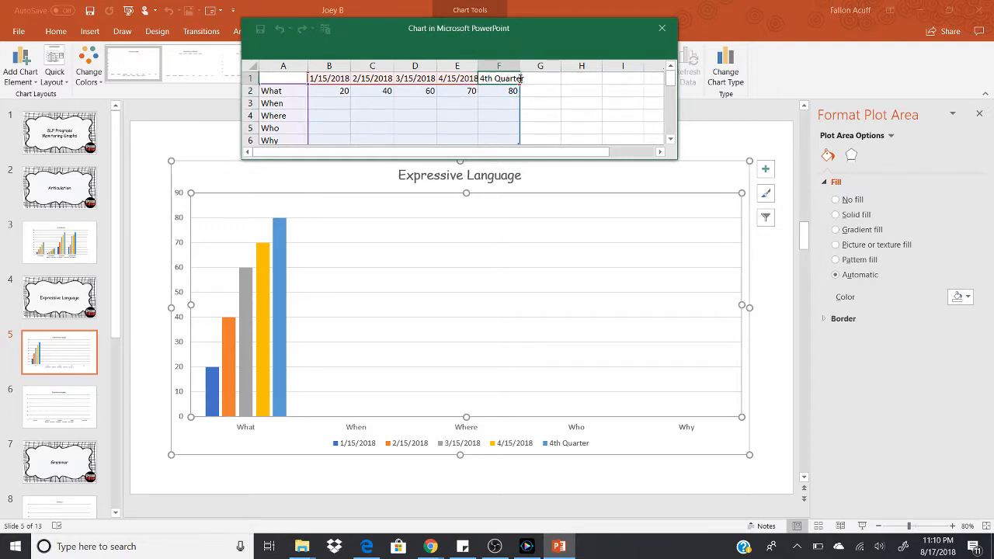
{"action": "key", "text": "BackSpace"}
{"action": "key", "text": "BackSpace"}
{"action": "key", "text": "BackSpace"}
{"action": "key", "text": "BackSpace"}
{"action": "key", "text": "BackSpace"}
{"action": "key", "text": "BackSpace"}
{"action": "key", "text": "BackSpace"}
{"action": "key", "text": "BackSpace"}
{"action": "key", "text": "BackSpace"}
{"action": "key", "text": "BackSpace"}
{"action": "key", "text": "BackSpace"}
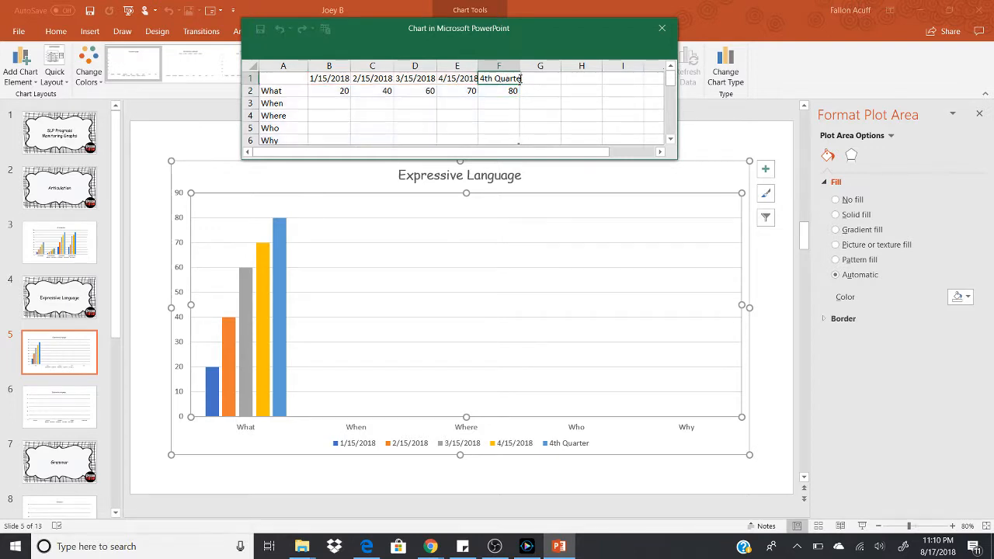
{"action": "type", "text": "5/15/18"}
{"action": "left_click", "coordinate": [539, 91]}
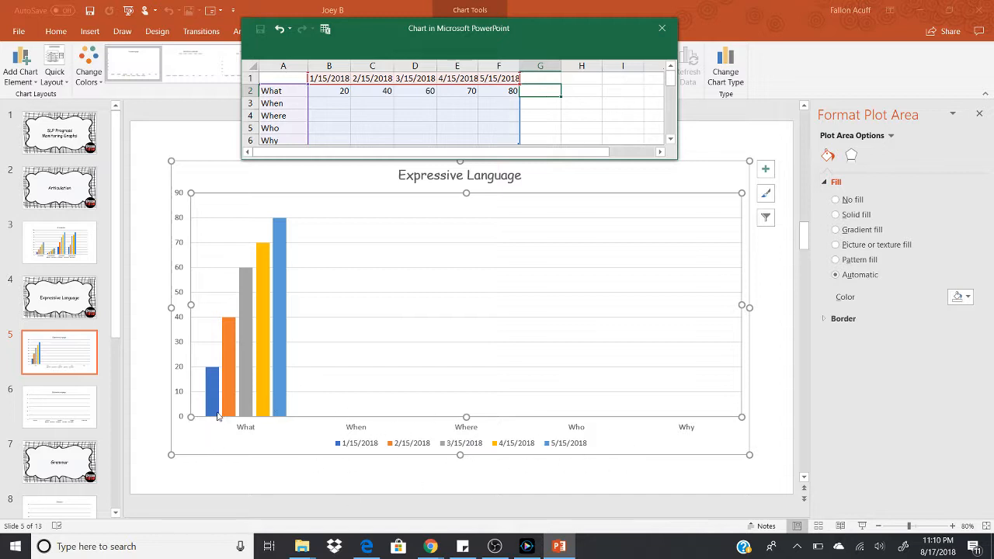
Step: Add three more date columns headed 6/1/2018, 6/15/2018 and 7/1/2018 in G1 to I1
{"action": "left_click", "coordinate": [539, 82]}
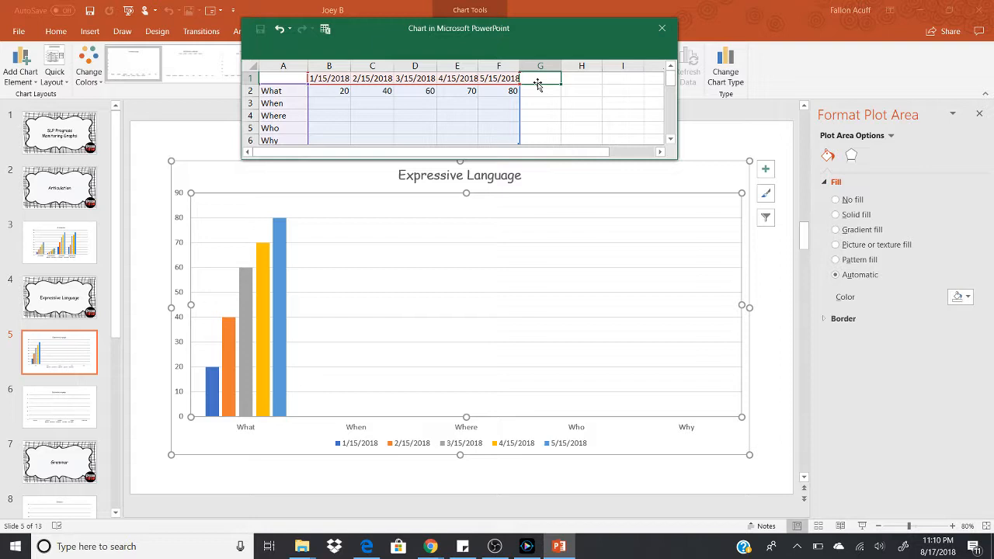
{"action": "type", "text": "6/"}
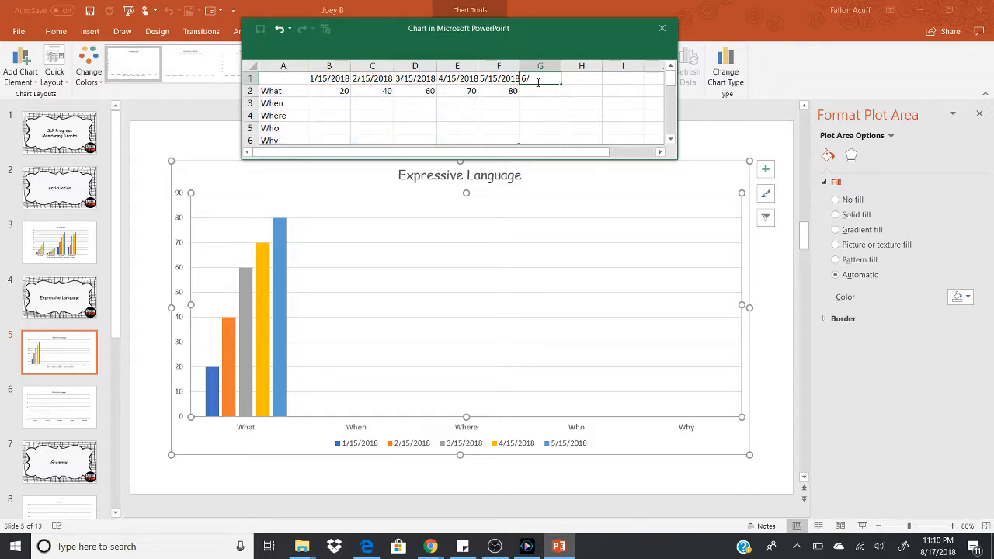
{"action": "type", "text": "1/18"}
{"action": "key", "text": "Tab"}
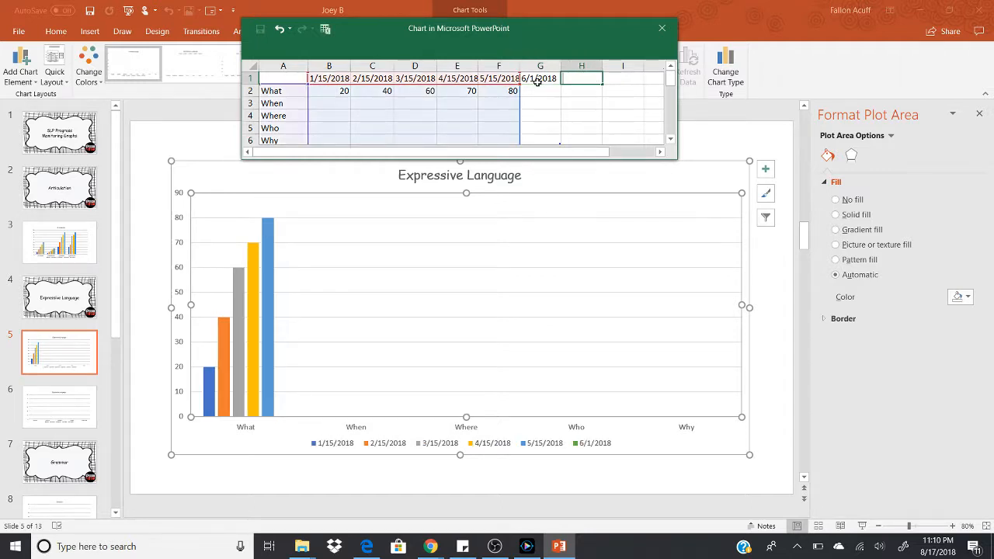
{"action": "type", "text": "6/"}
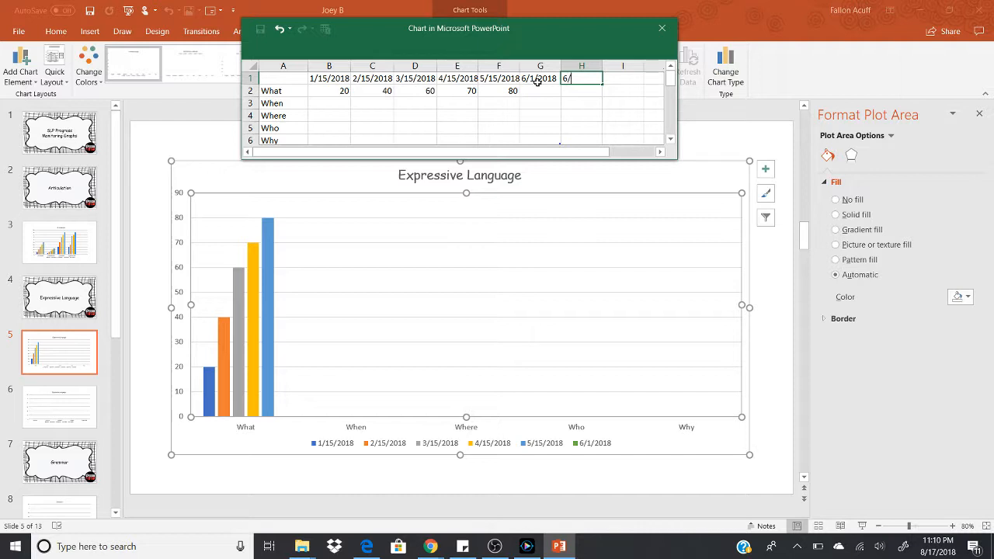
{"action": "type", "text": "15/"}
{"action": "type", "text": "2018"}
{"action": "key", "text": "Tab"}
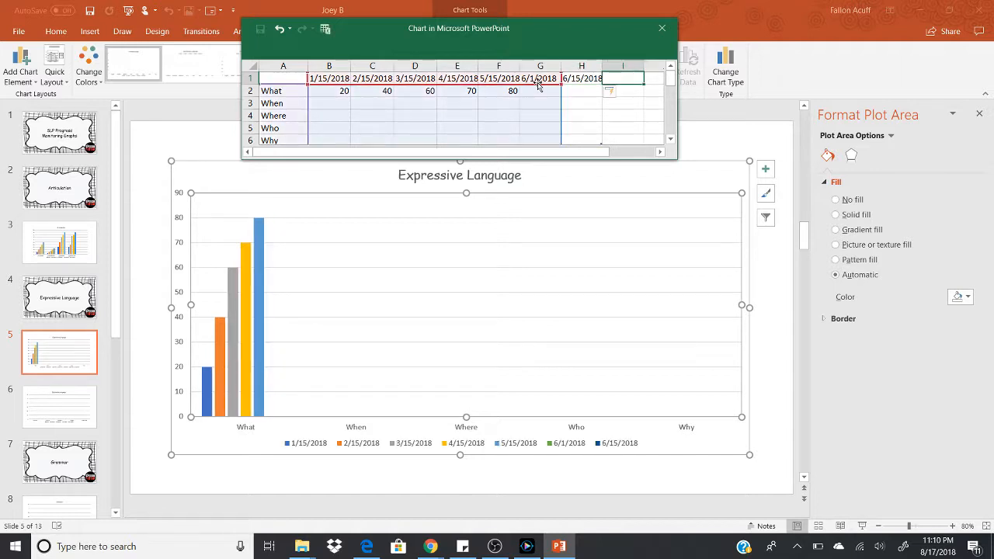
{"action": "type", "text": "7"}
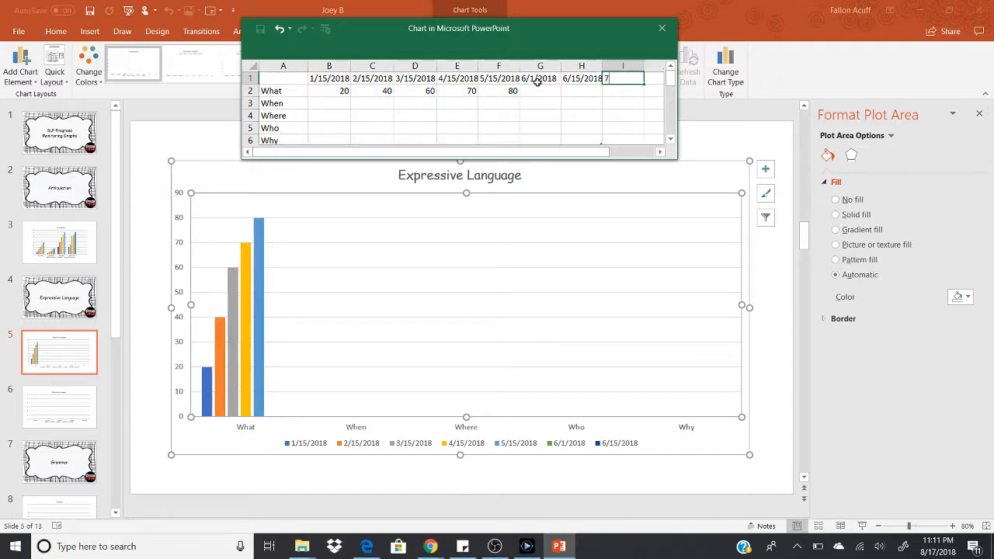
{"action": "type", "text": "/1/18"}
{"action": "key", "text": "Tab"}
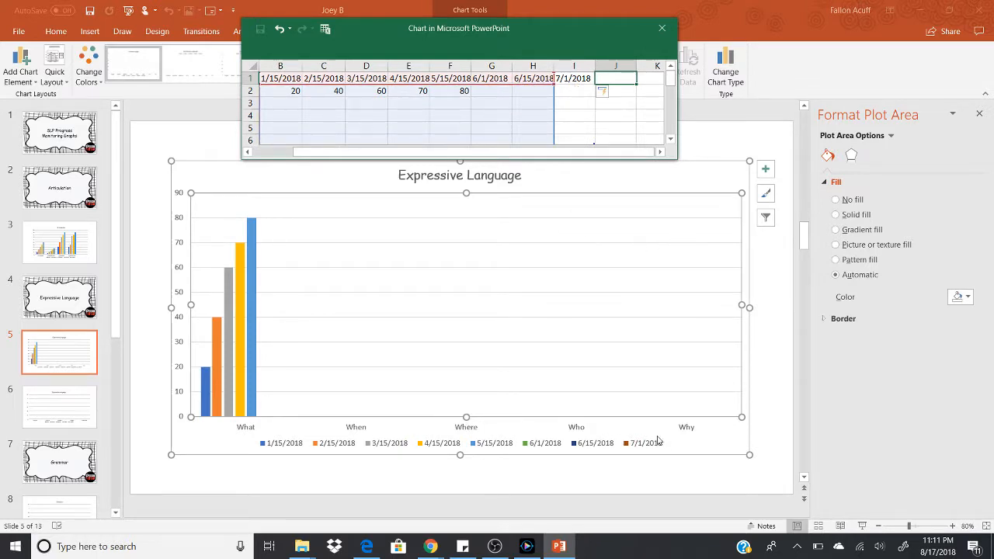
Step: Extend the chart's highlighted data range to include the 7/1/2018 column
{"action": "left_click", "coordinate": [553, 106]}
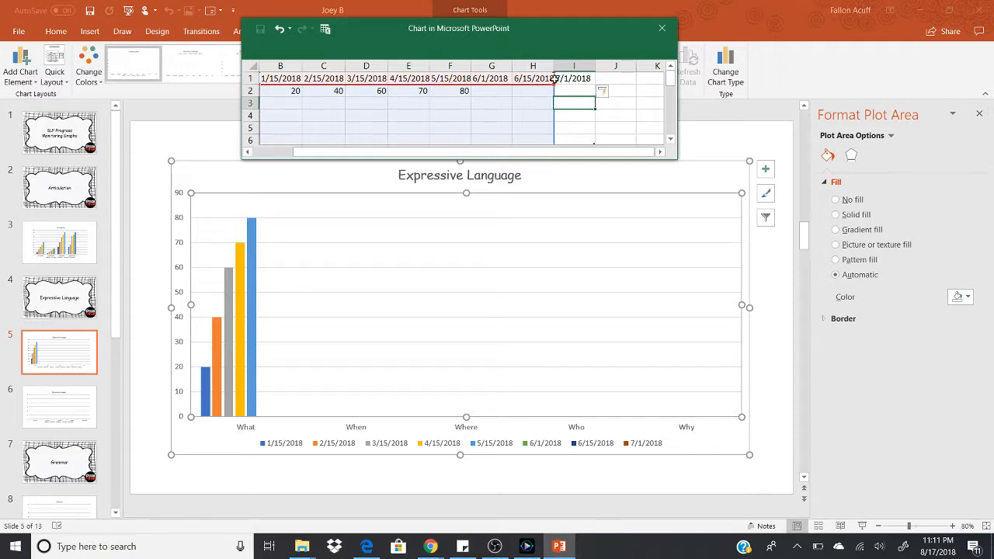
{"action": "left_click_drag", "start_coordinate": [554, 78], "coordinate": [533, 80]}
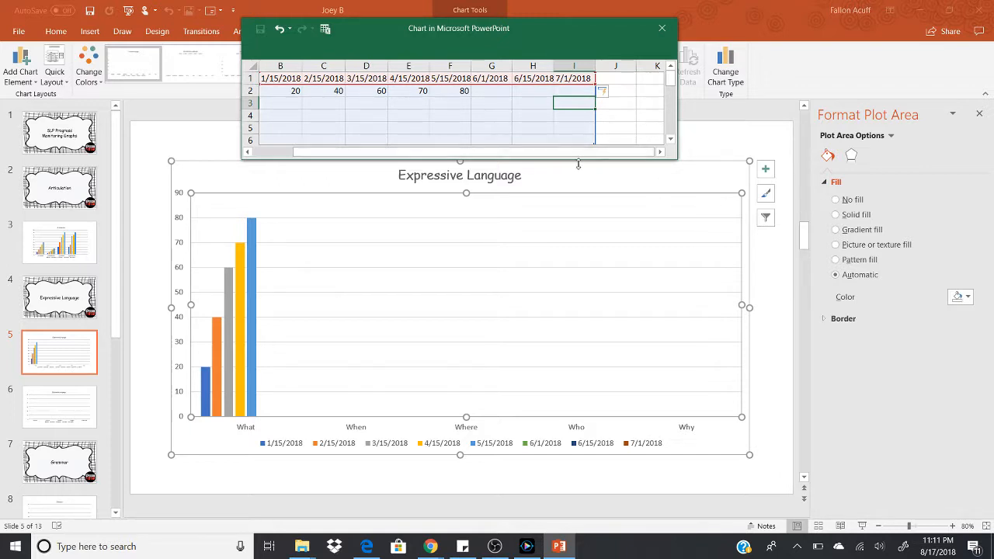
Step: Replace the When goal label in A3 with "Listening Comprehension Grade 1"
{"action": "left_click_drag", "start_coordinate": [548, 153], "coordinate": [356, 165]}
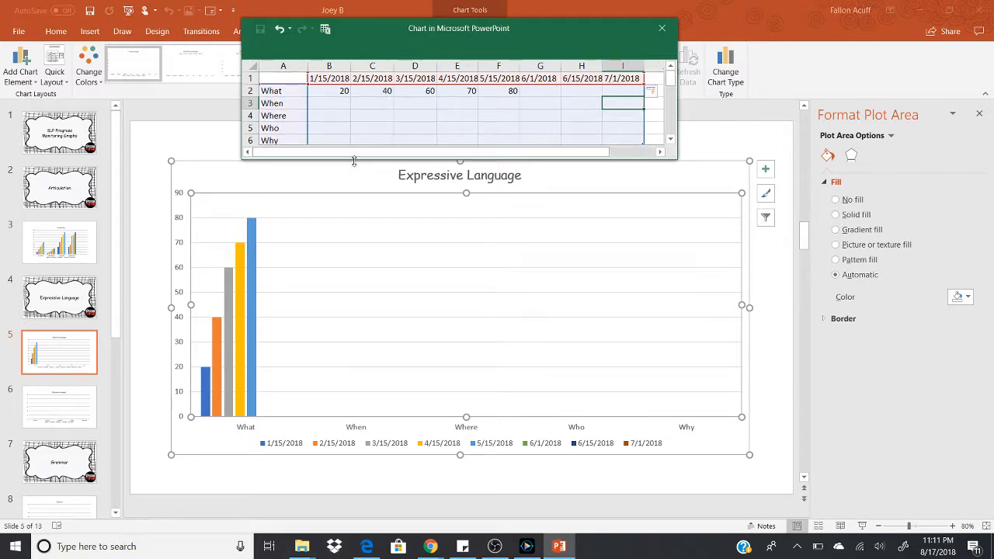
{"action": "left_click", "coordinate": [276, 103]}
{"action": "double_click", "coordinate": [276, 103]}
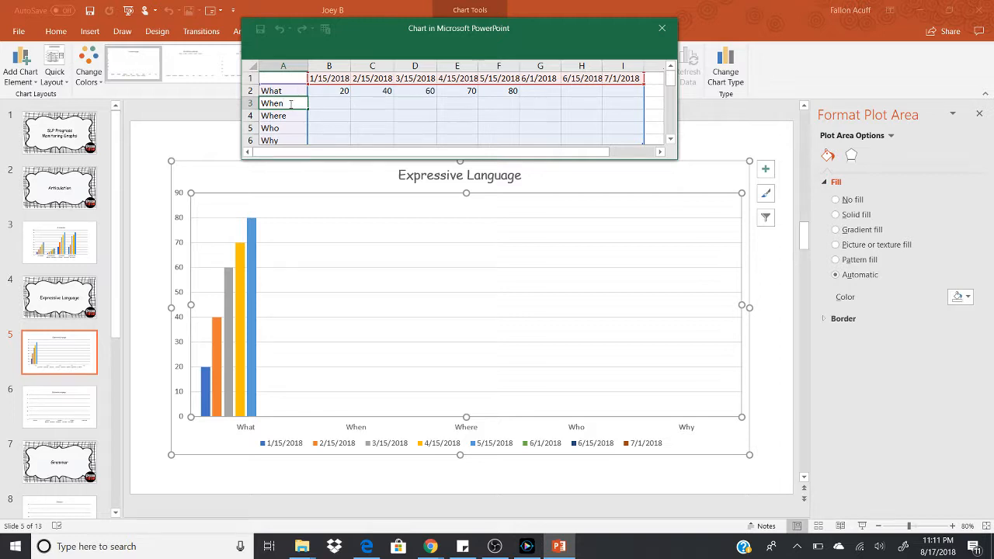
{"action": "key", "text": "BackSpace"}
{"action": "key", "text": "BackSpace"}
{"action": "key", "text": "BackSpace"}
{"action": "key", "text": "BackSpace"}
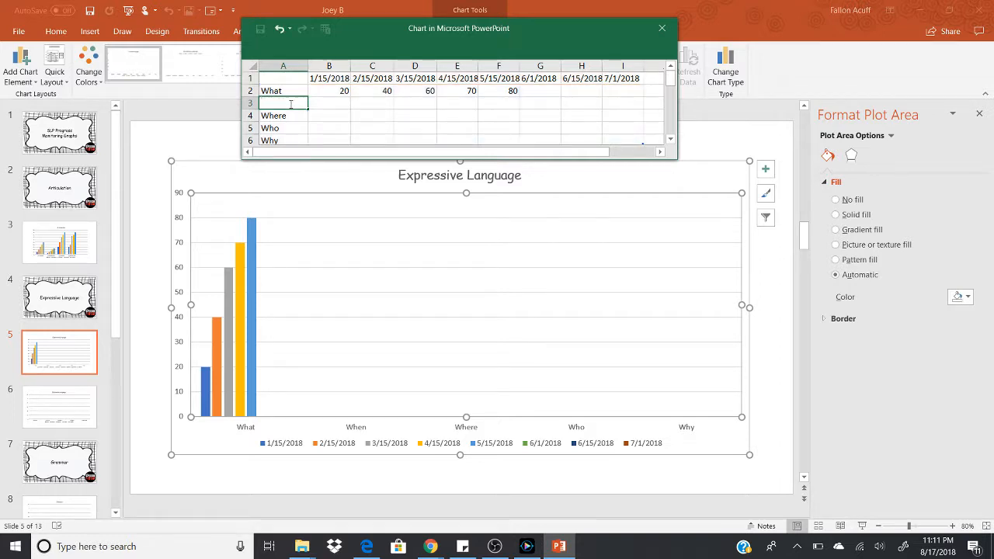
{"action": "type", "text": "Listening Comprehension "}
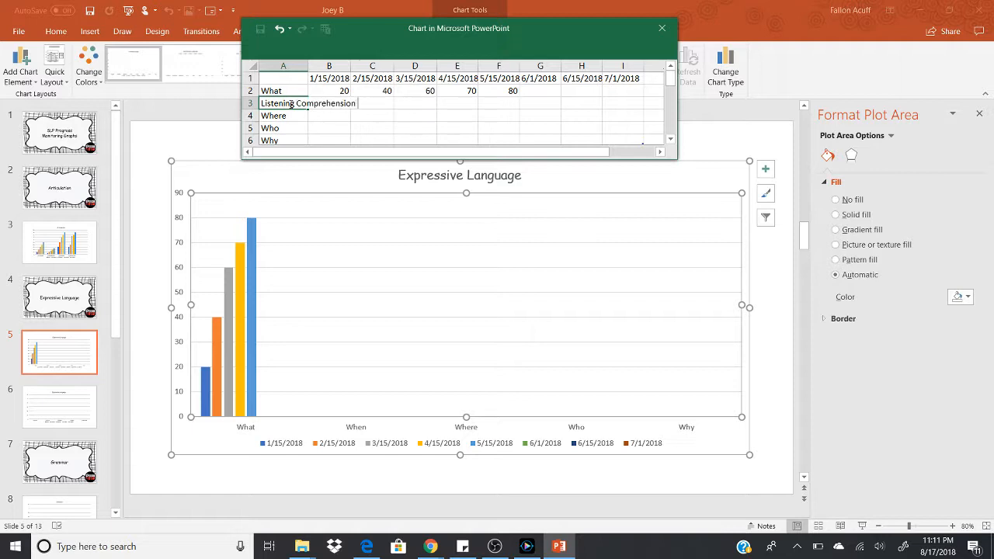
{"action": "type", "text": "Grade 1"}
Step: Replace the Where goal label in A4 with "Listening Comprehension Grade 2"
{"action": "left_click", "coordinate": [290, 115]}
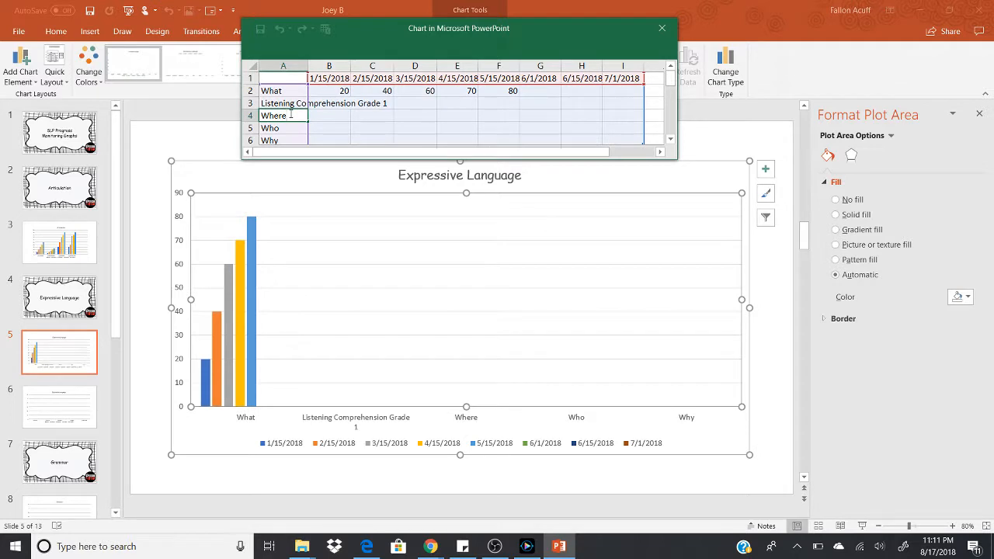
{"action": "type", "text": "Wher"}
{"action": "key", "text": "BackSpace"}
{"action": "key", "text": "BackSpace"}
{"action": "key", "text": "BackSpace"}
{"action": "key", "text": "BackSpace"}
{"action": "type", "text": "L"}
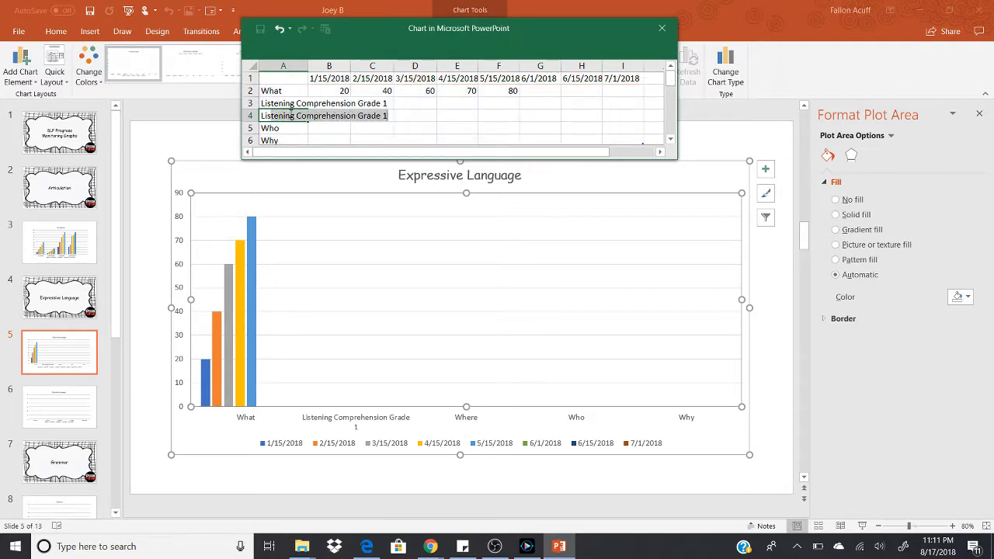
{"action": "type", "text": "istening"}
{"action": "key", "text": "BackSpace"}
{"action": "key", "text": "BackSpace"}
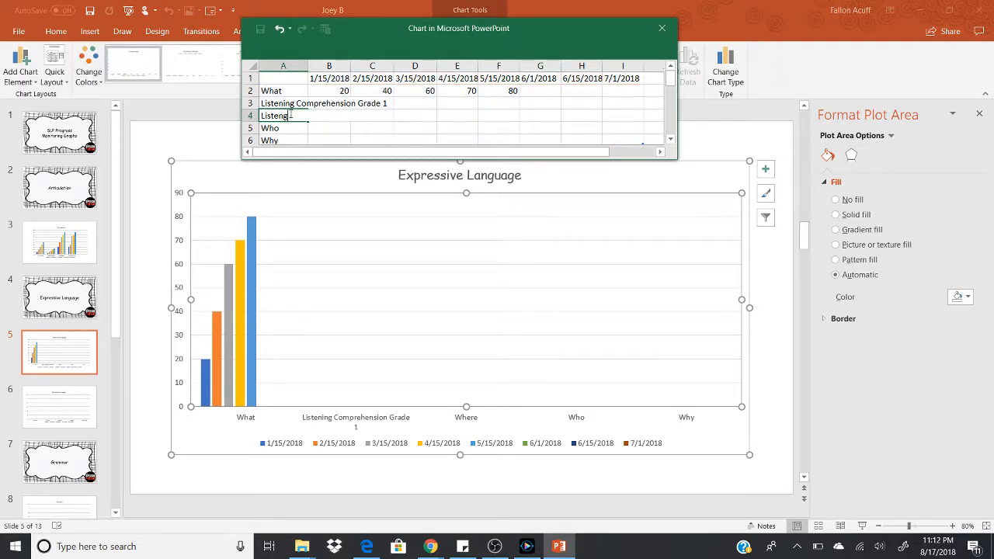
{"action": "type", "text": "ing Compre"}
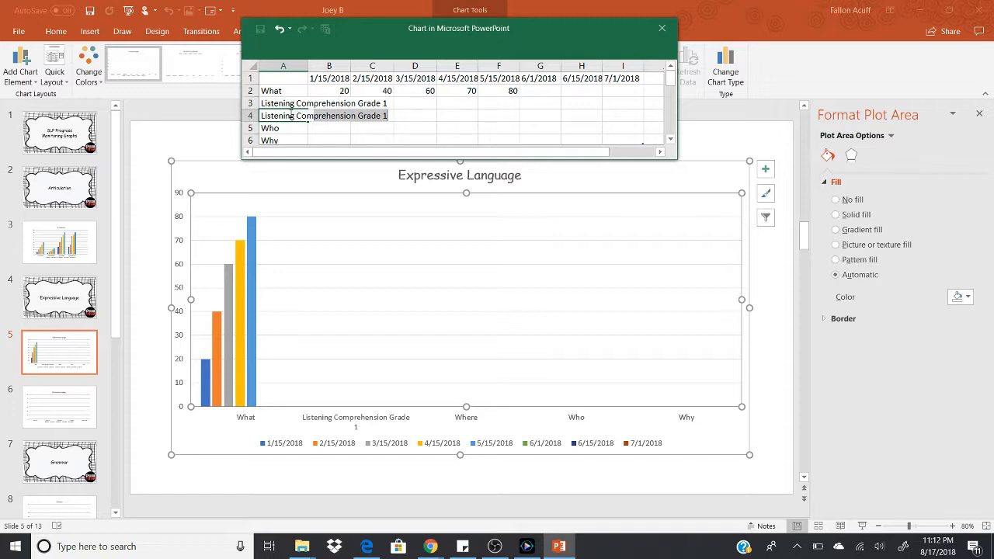
{"action": "type", "text": "hension Grade "}
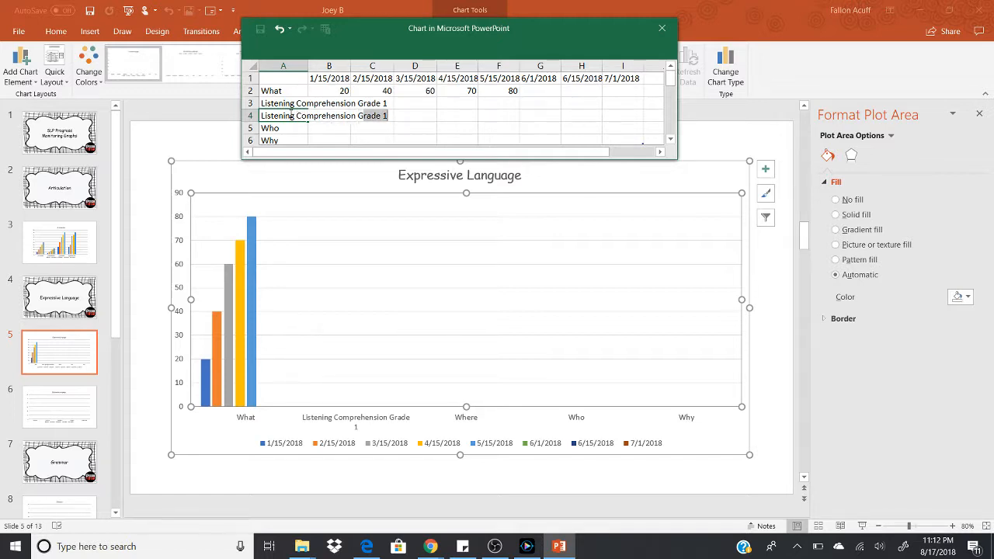
{"action": "type", "text": "2"}
{"action": "key", "text": "Tab"}
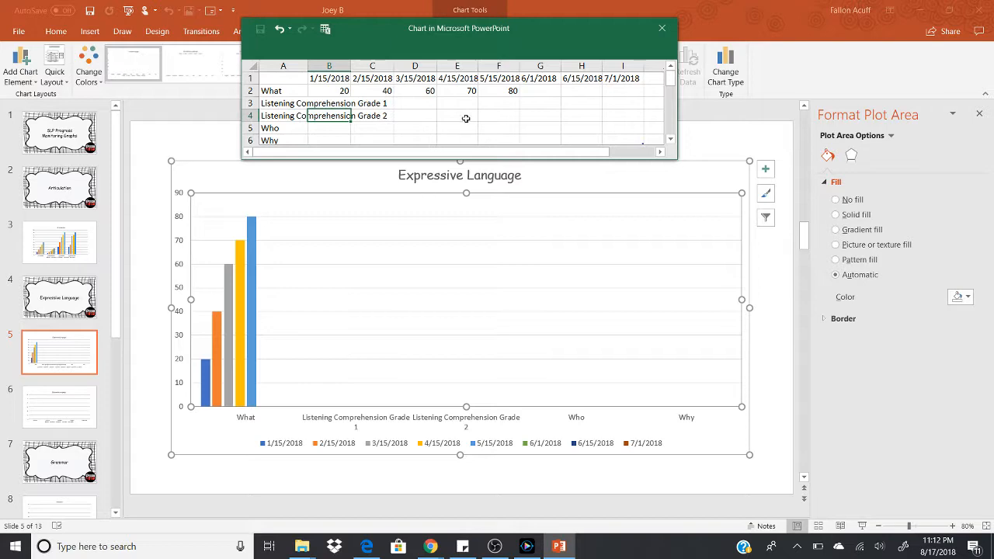
Step: Close the chart data sheet, return to the slide and select the Expressive Language chart title
{"action": "left_click", "coordinate": [662, 29]}
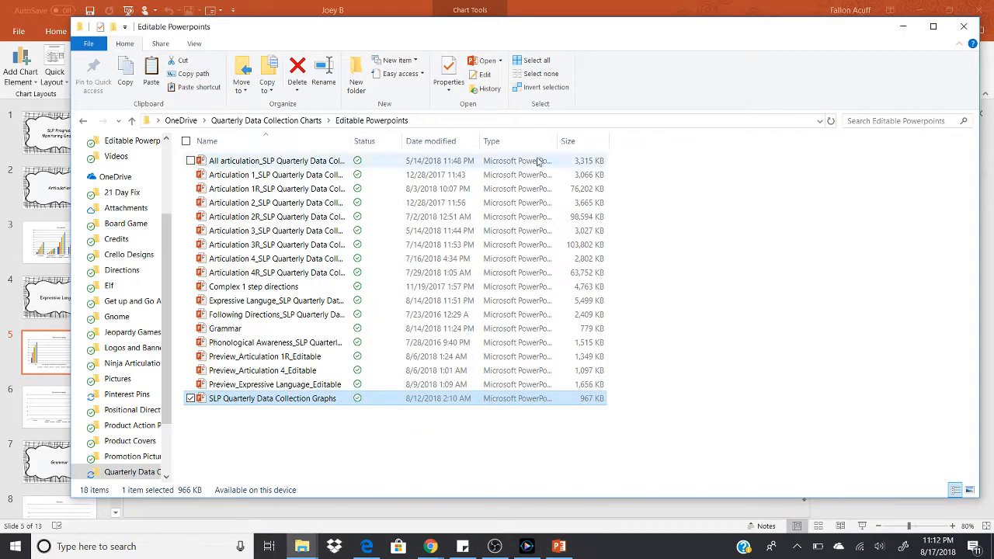
{"action": "left_click", "coordinate": [910, 29]}
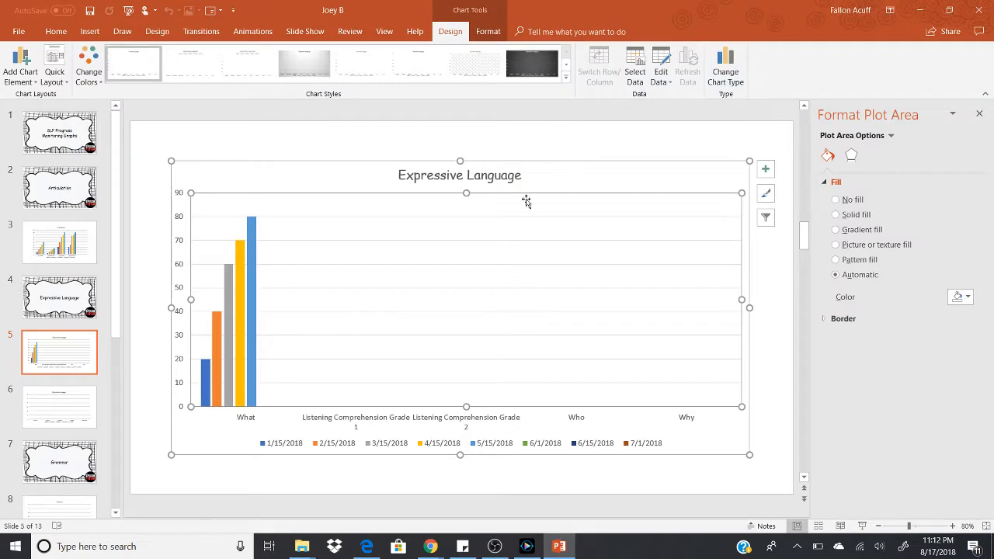
{"action": "left_click", "coordinate": [417, 178]}
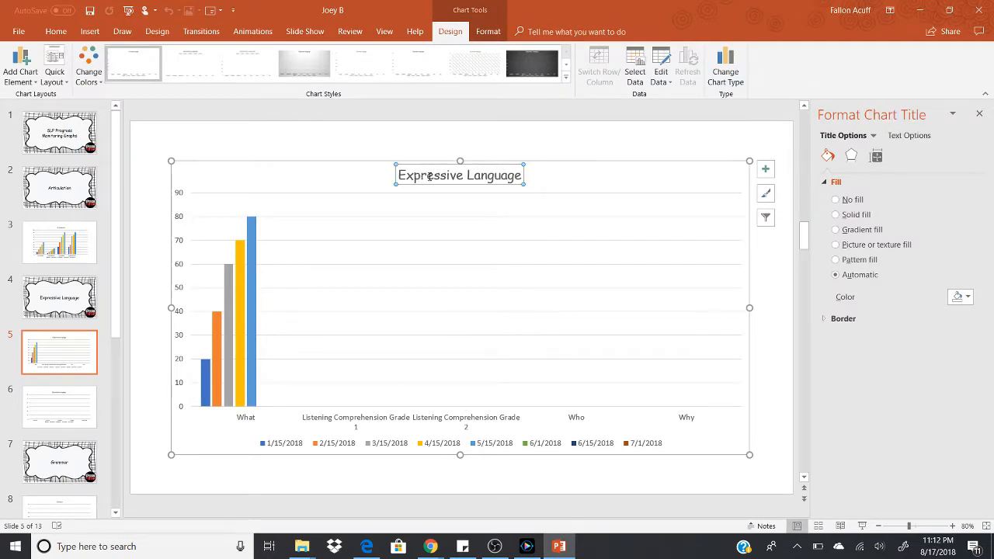